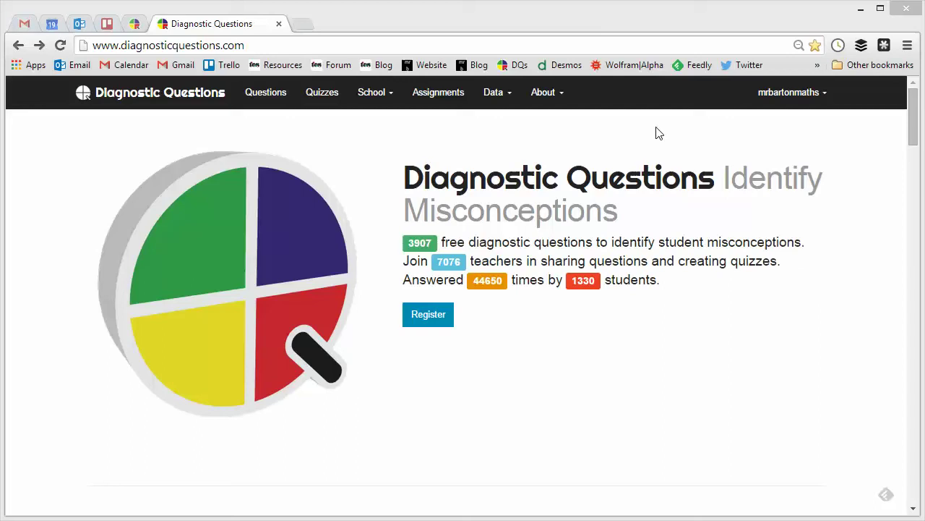
- Open the school overview and look at the forms for finding an existing school and creating a new one
left_click(395, 101)
left_click(382, 127)
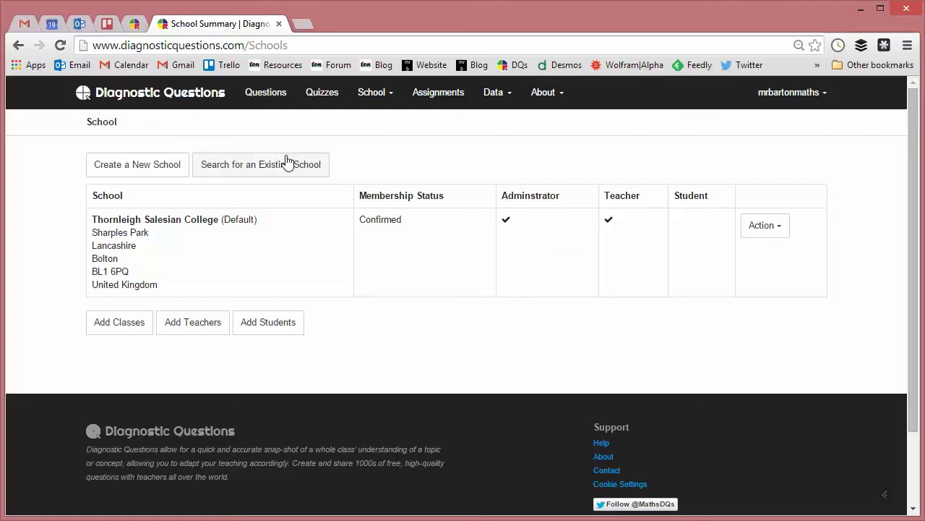
left_click(248, 166)
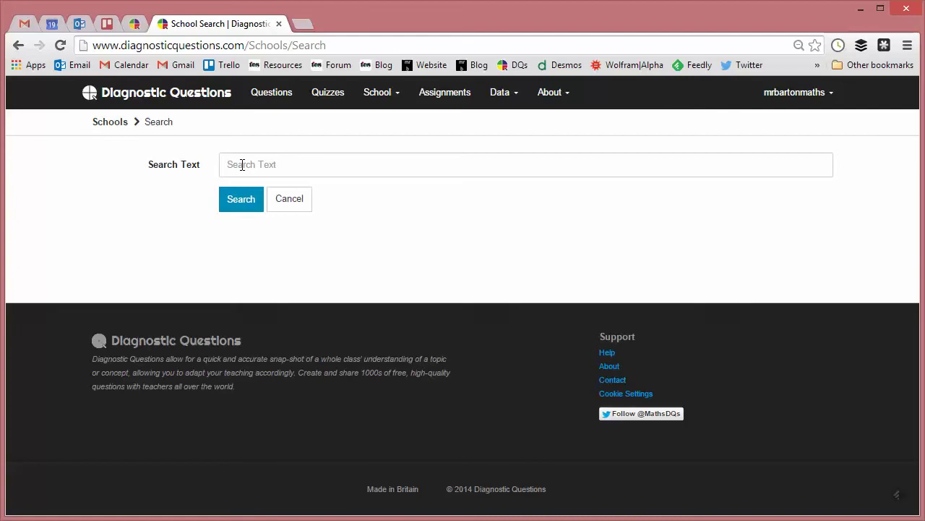
left_click(18, 45)
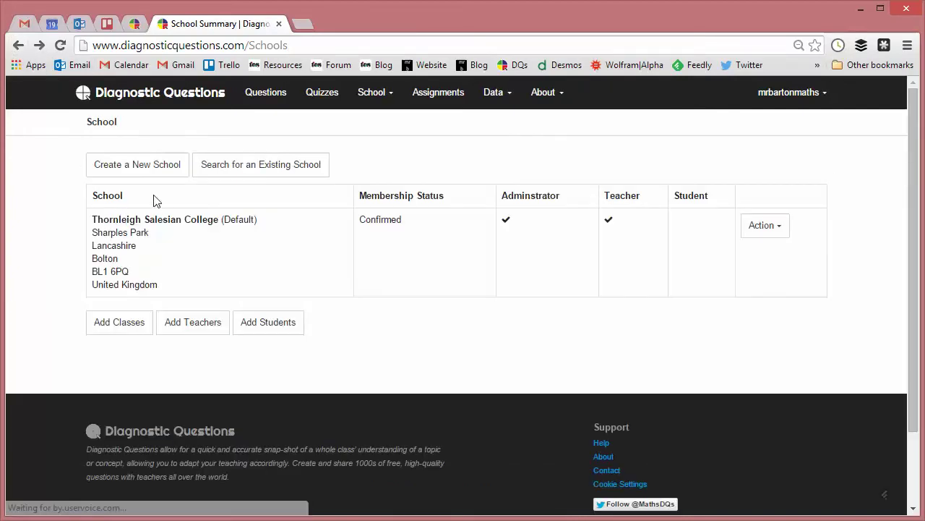
left_click(137, 168)
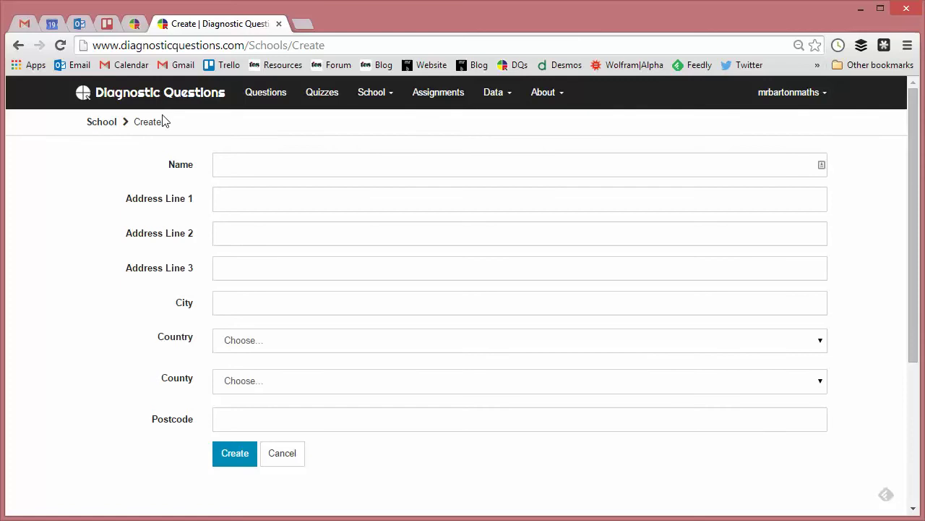
left_click(18, 47)
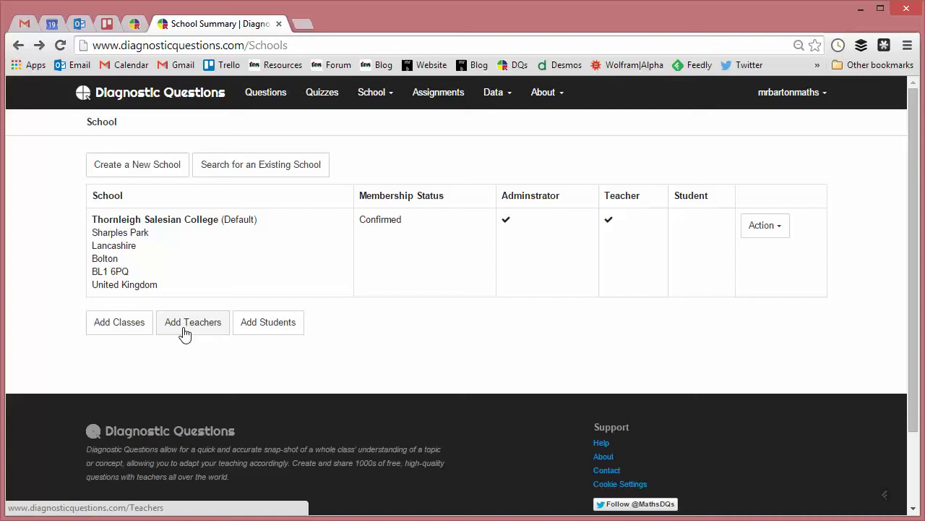
- Open the school's teacher list and display the link for inviting other teachers to join
left_click(394, 95)
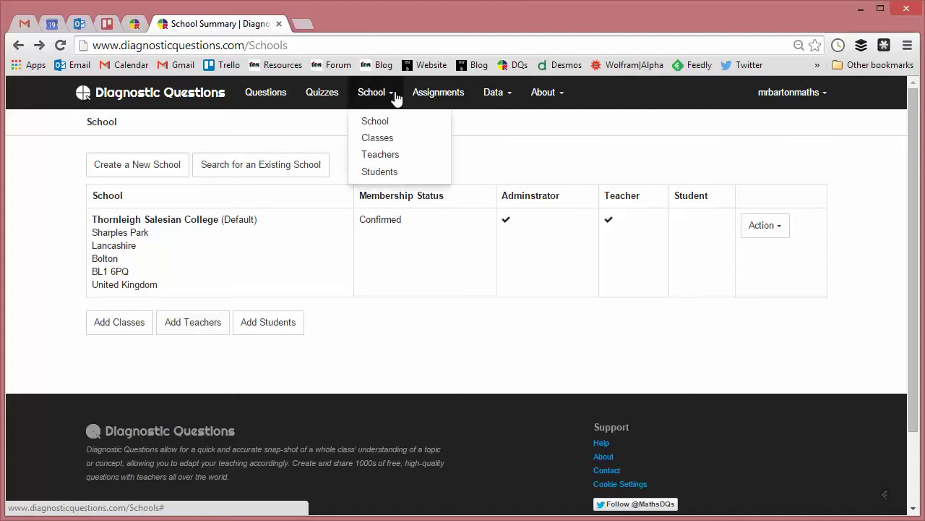
left_click(381, 153)
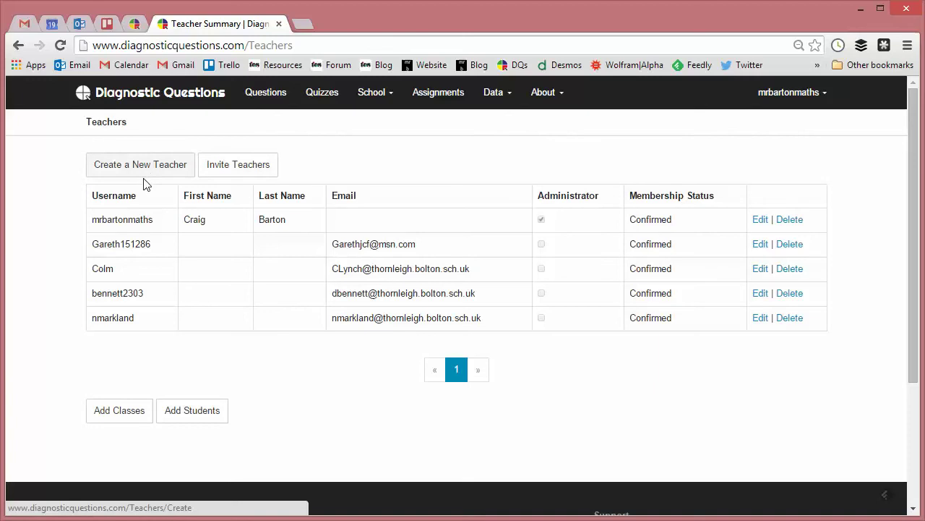
left_click(224, 174)
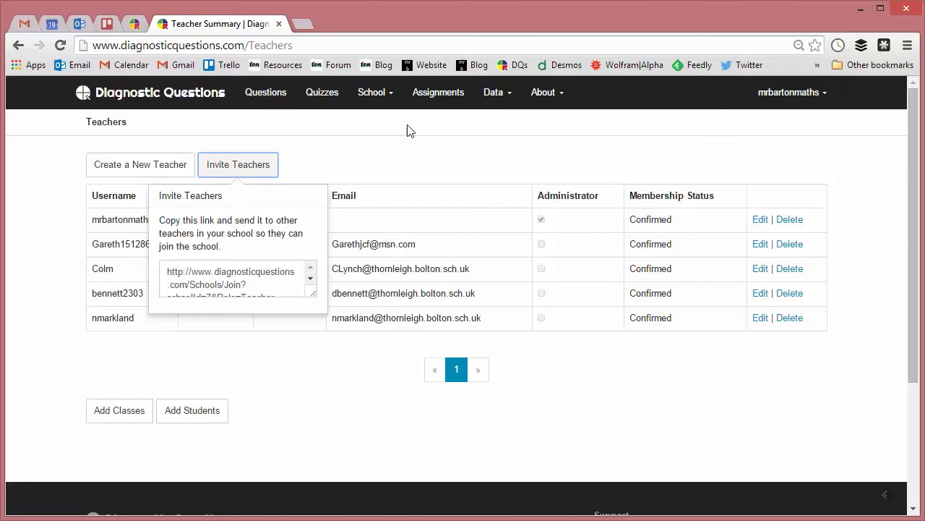
left_click(403, 142)
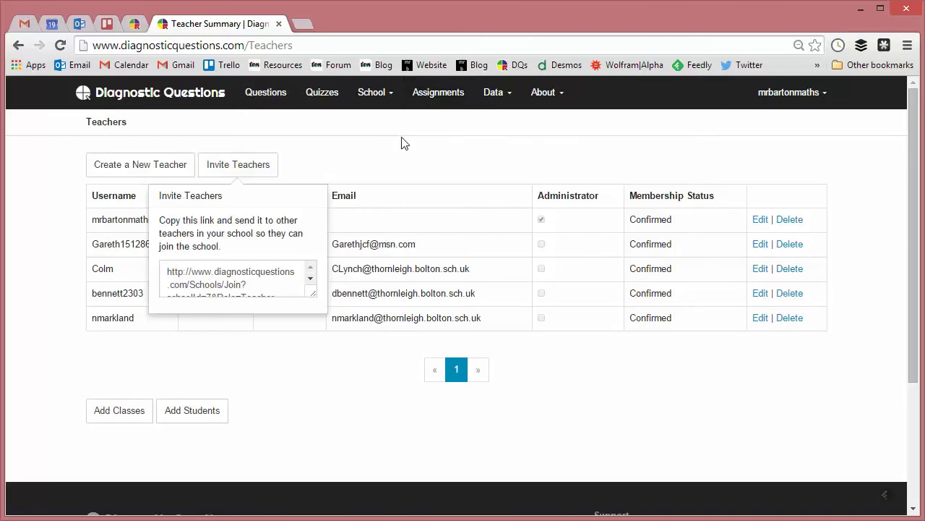
- Download the CSV template from the student import page and open the students file from the desktop in Excel
left_click(393, 100)
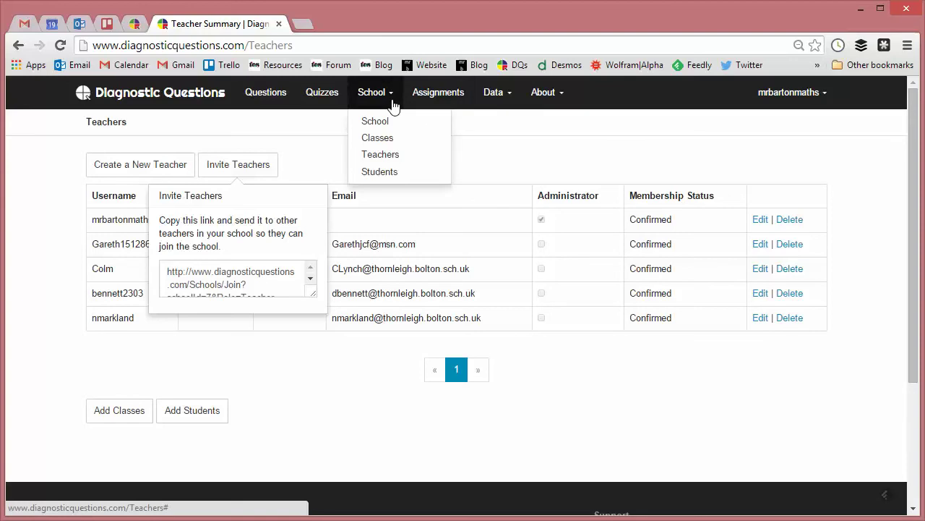
left_click(378, 172)
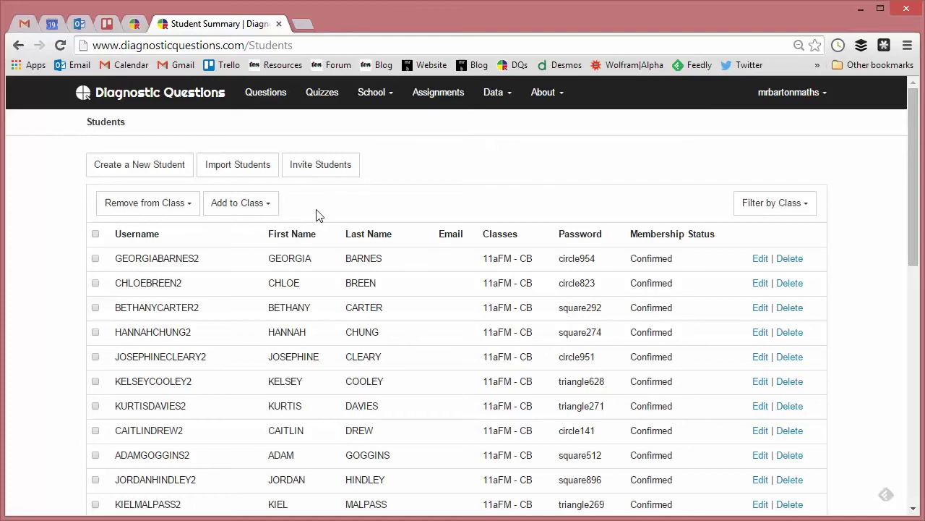
left_click(237, 168)
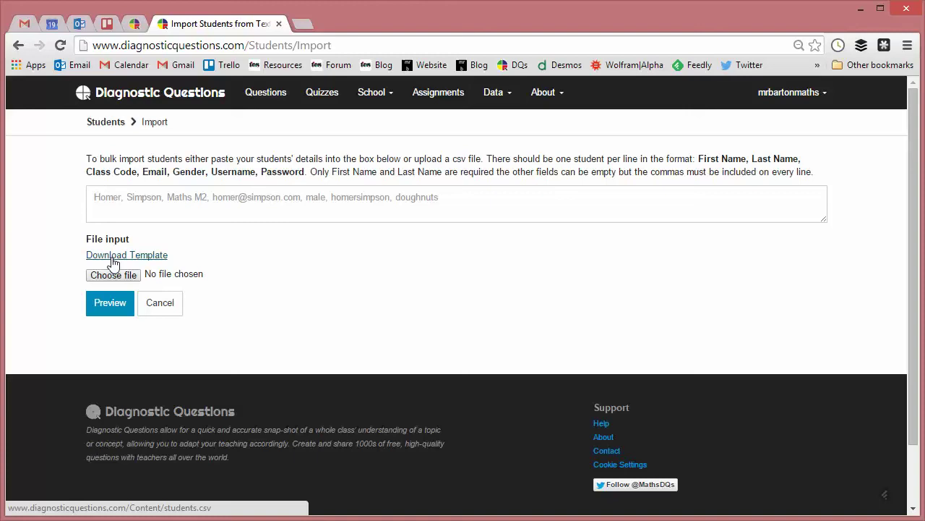
left_click(113, 259)
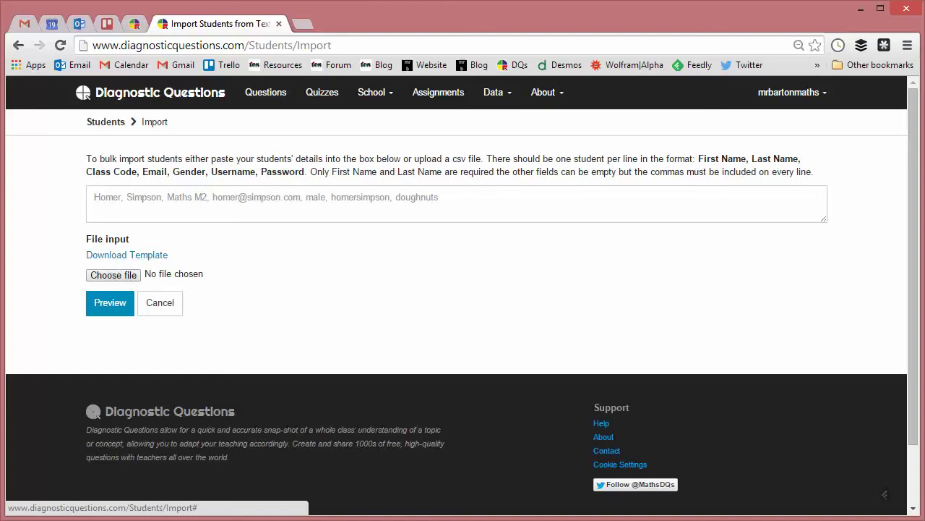
left_click(860, 10)
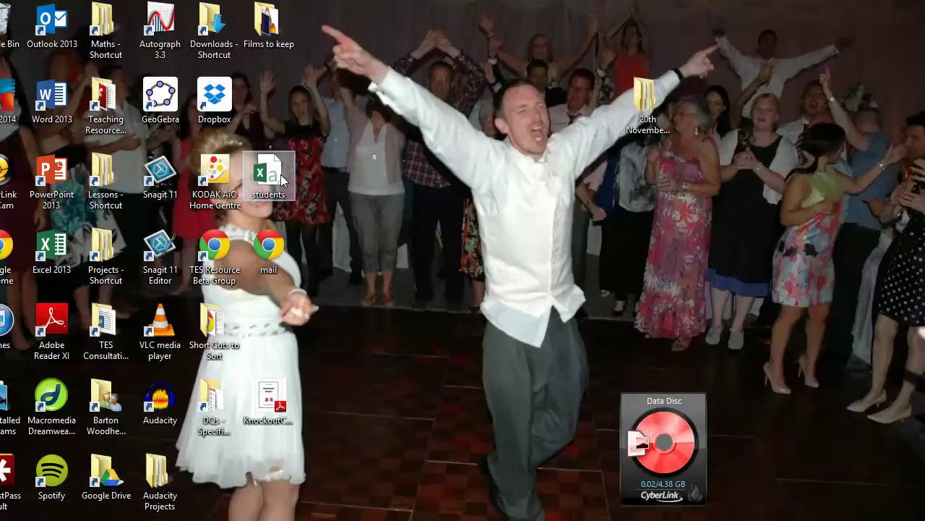
double_click(269, 174)
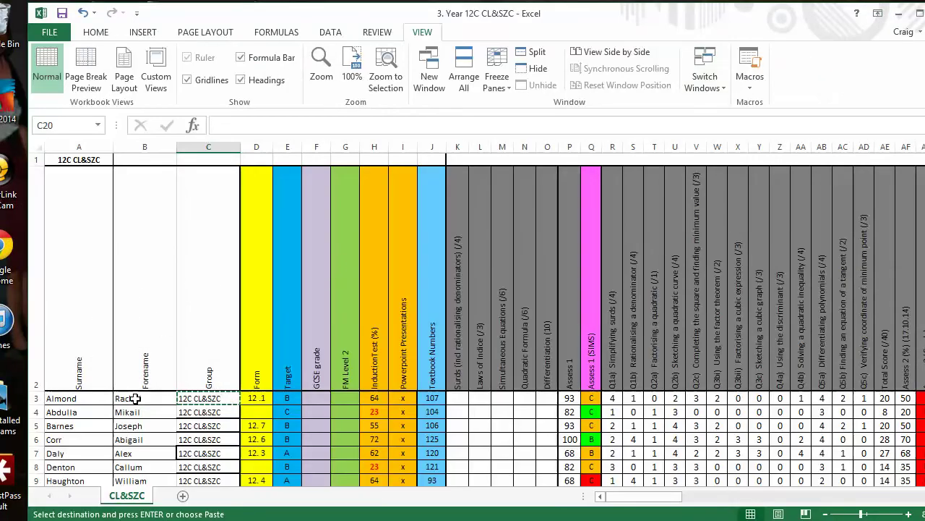
- Copy the forenames in B3:B17 of the Year 12C CL&SZC workbook into the students file's First Name column, starting at A2
left_click_drag(138, 397, 145, 353)
right_click(142, 327)
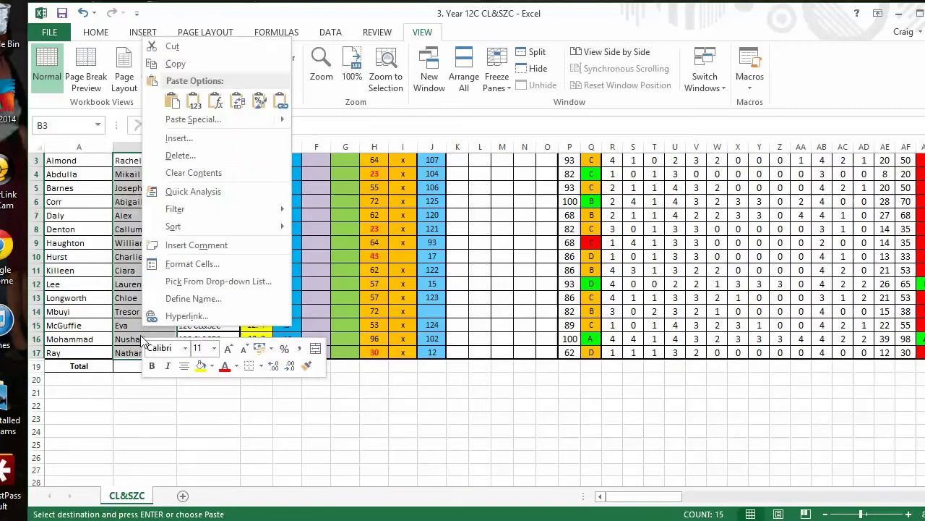
left_click(170, 65)
mouse_move(210, 517)
left_click(248, 440)
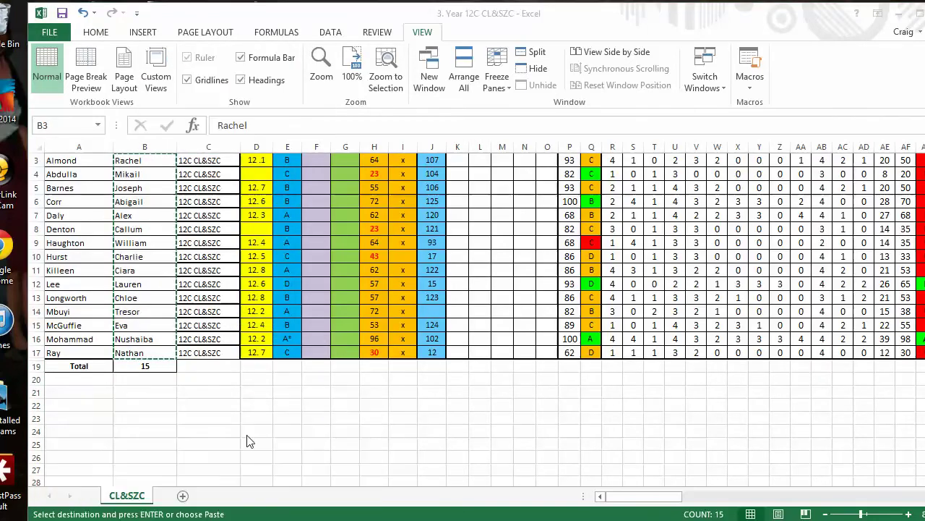
left_click(50, 185)
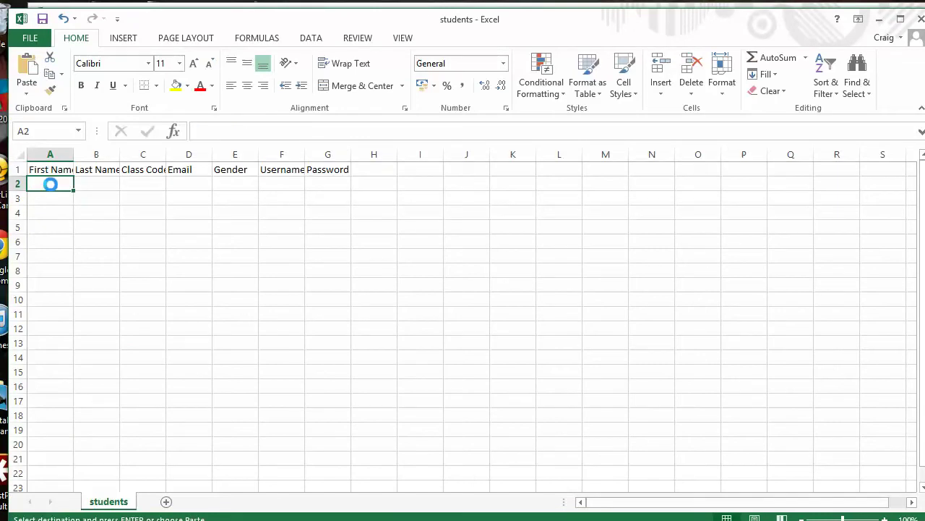
- Copy the surnames in A3:A17 of the Year 12C CL&SZC workbook into the students file's Last Name column, starting at B2
left_click(106, 183)
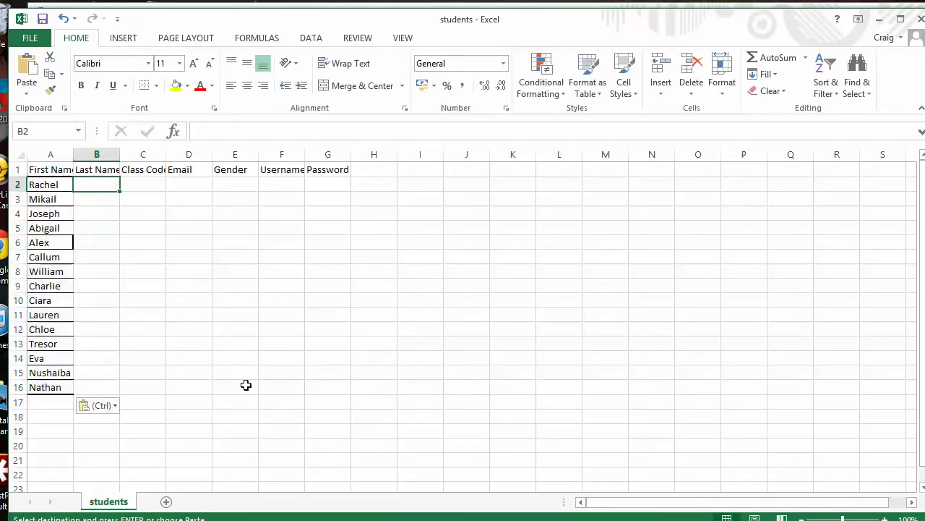
mouse_move(123, 517)
left_click(148, 473)
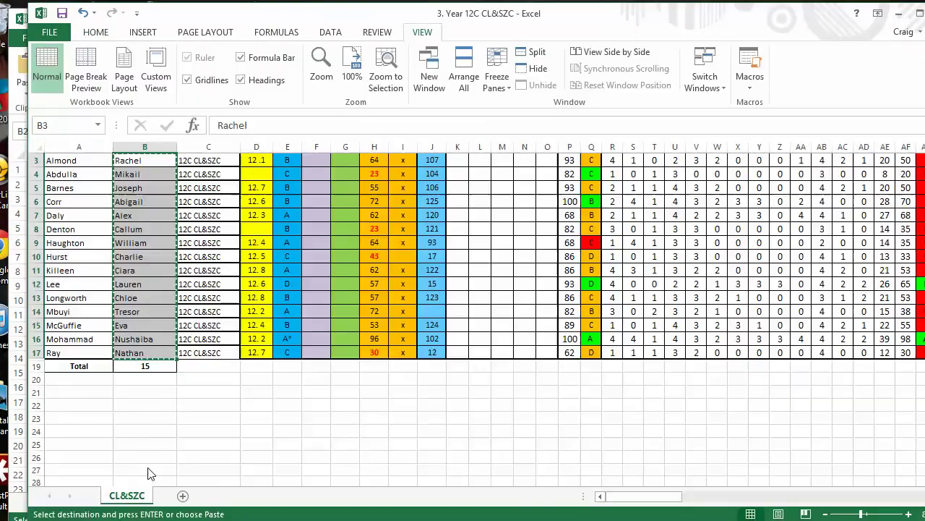
scroll(140, 400, "up", 1)
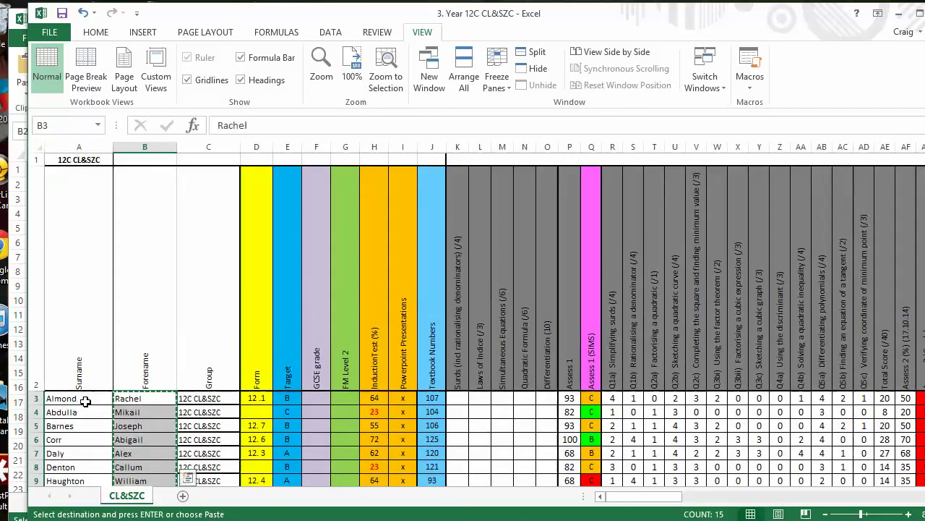
left_click_drag(85, 398, 80, 352)
right_click(81, 347)
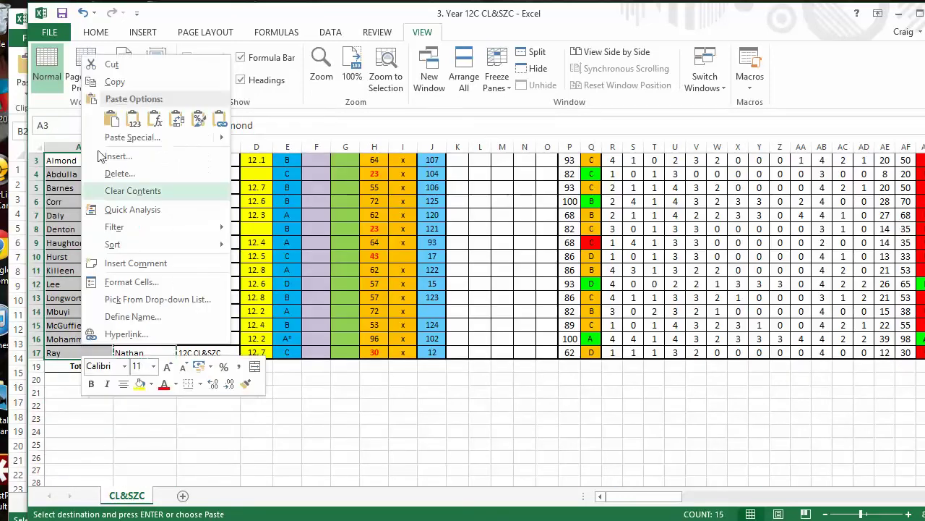
left_click(113, 81)
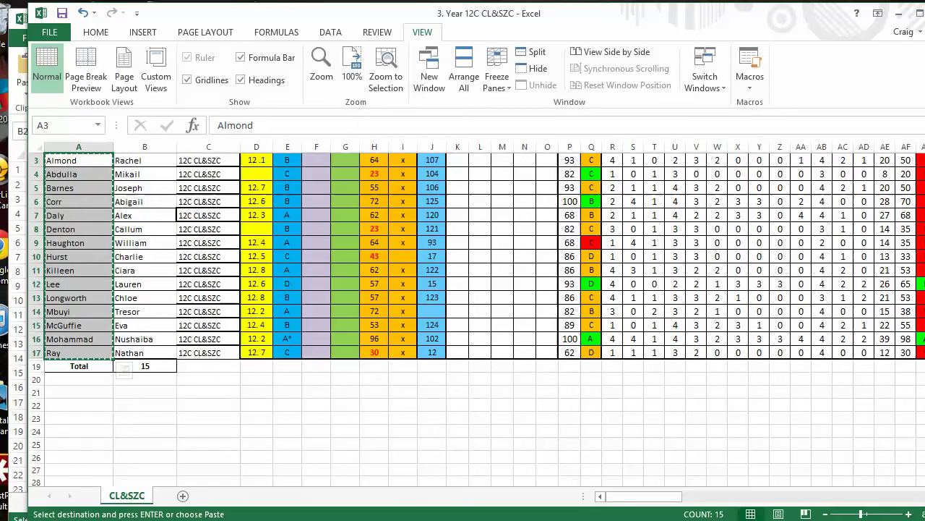
left_click(255, 450)
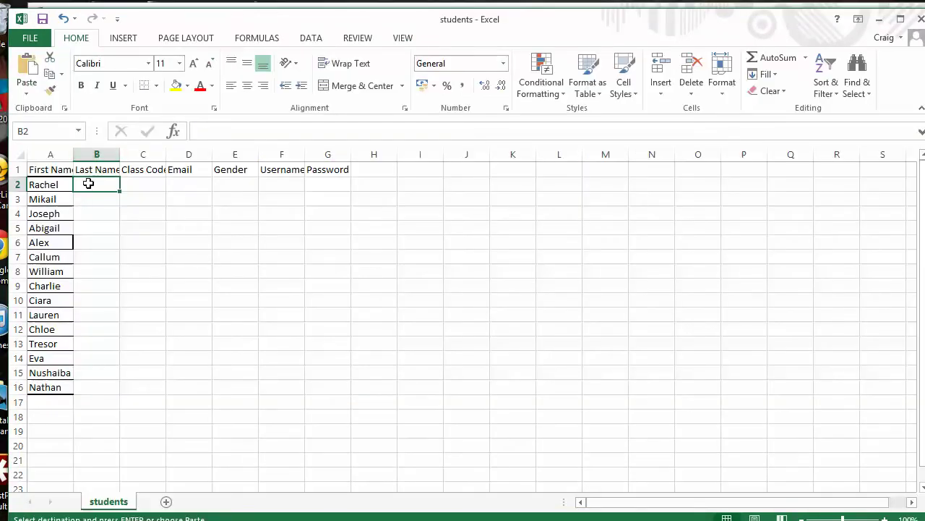
key("ctrl+v")
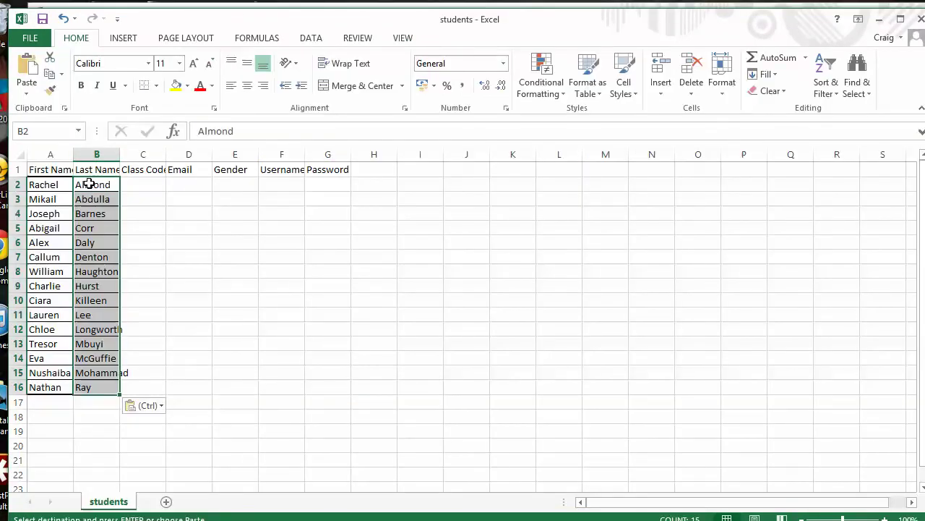
- Copy the group codes from C3:C17 of the class workbook into the Class Code column from C2, and save the students file in CSV format
left_click(147, 180)
mouse_move(210, 518)
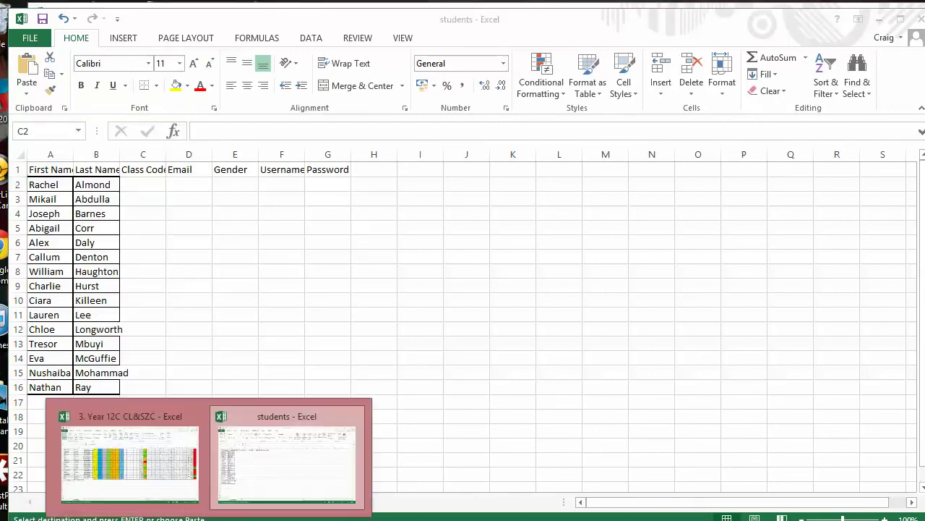
left_click(130, 456)
scroll(124, 372, "up", 2)
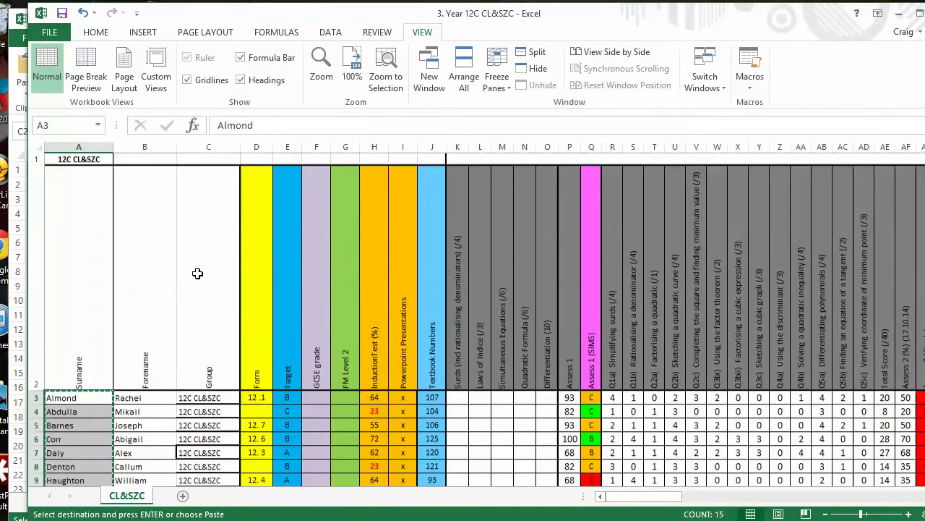
left_click_drag(200, 398, 204, 352)
right_click(206, 353)
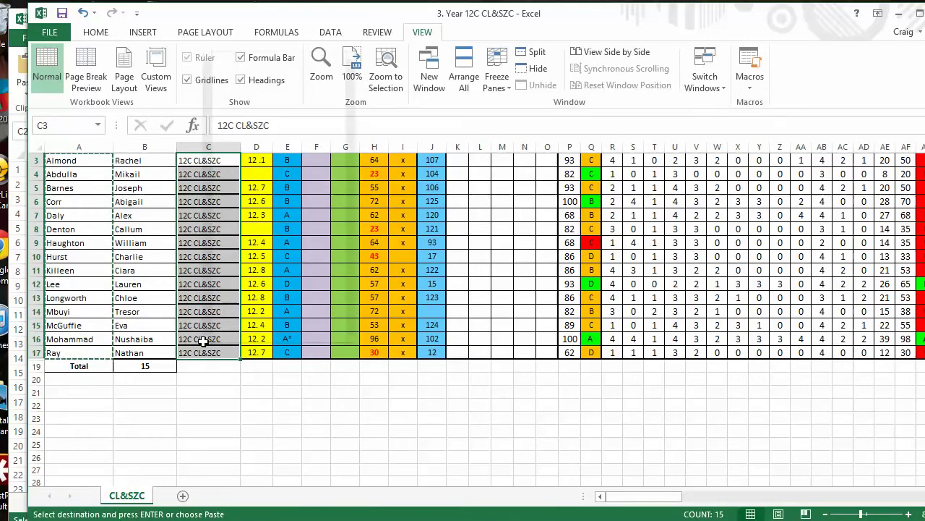
left_click(237, 79)
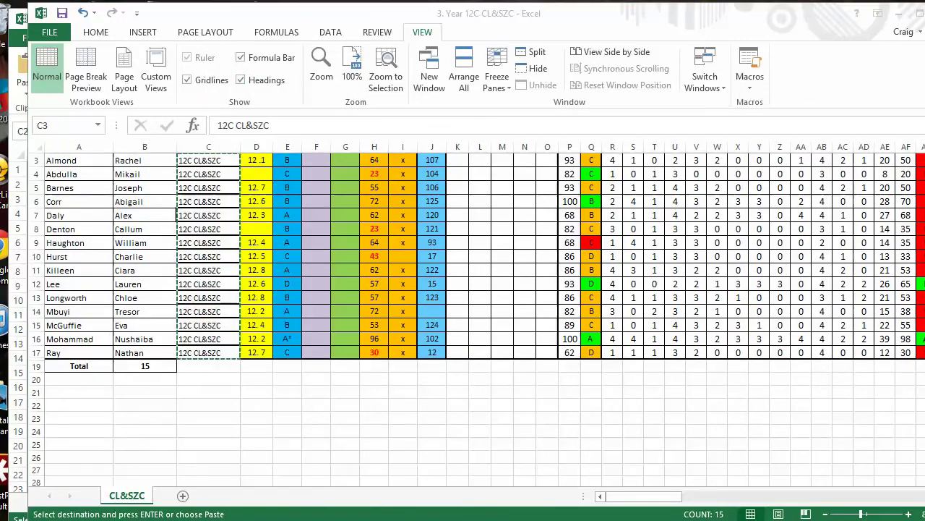
left_click(240, 490)
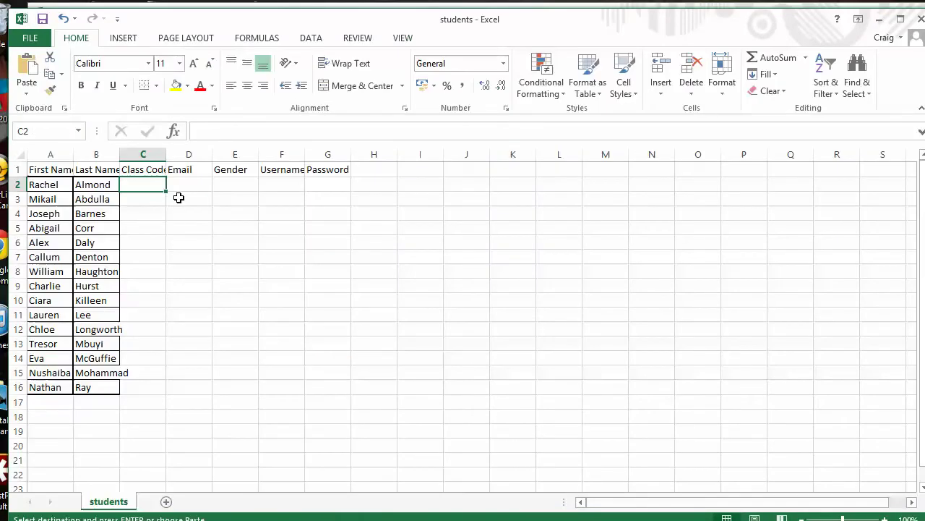
key("ctrl+v")
left_click(614, 289)
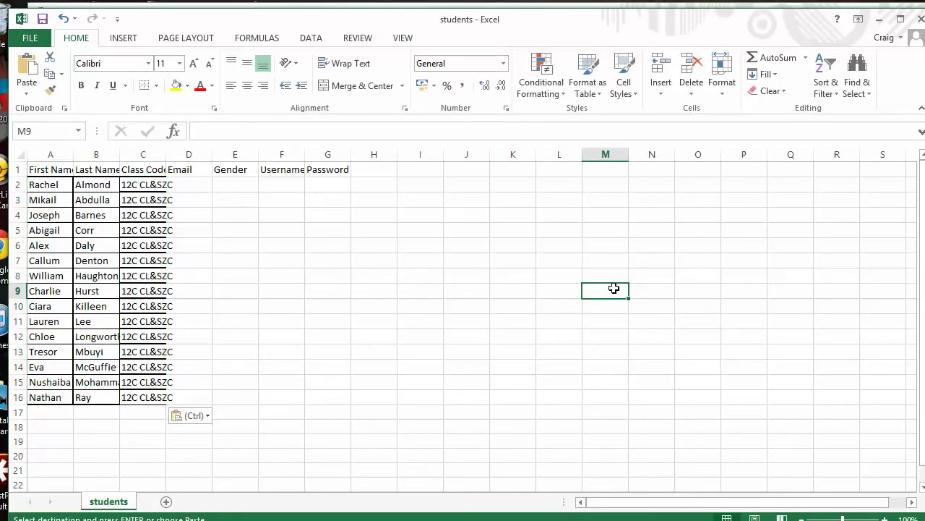
key("ctrl+s")
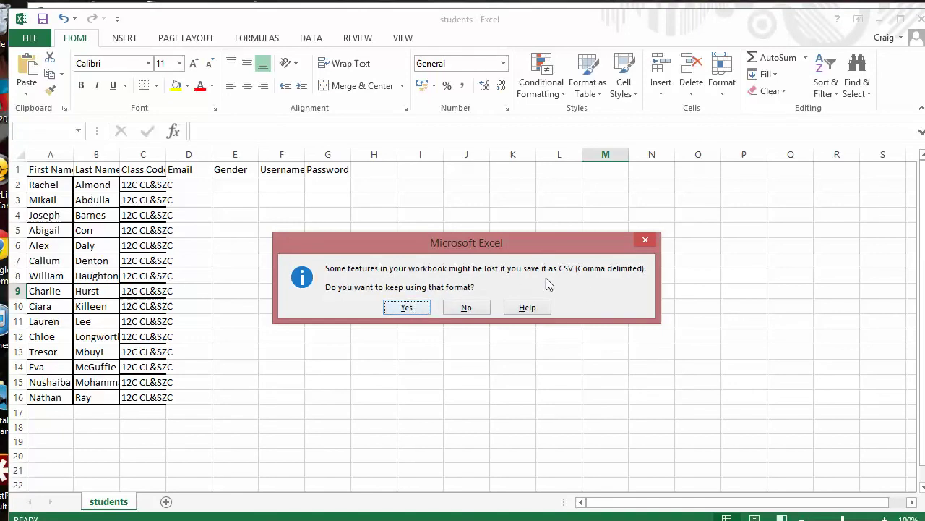
left_click(407, 307)
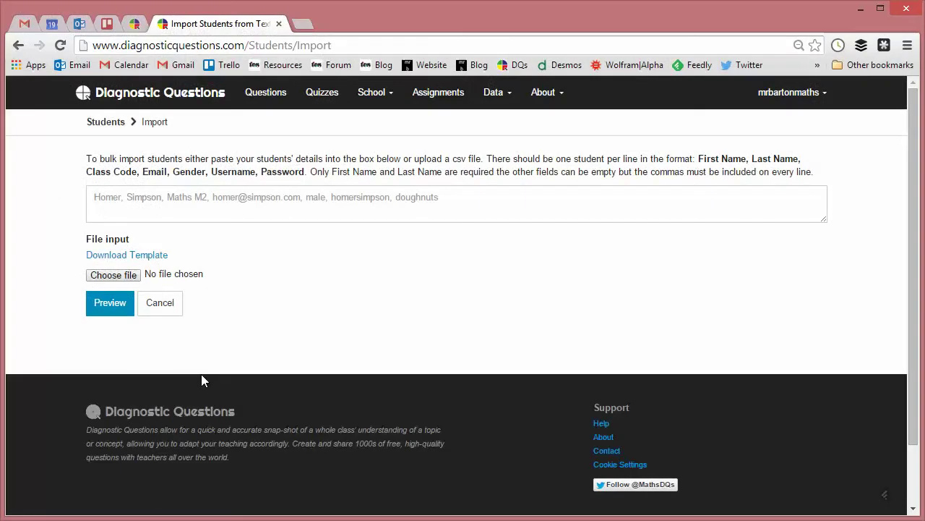
- Select the students CSV file from the desktop as the import file and preview the student import
left_click(124, 282)
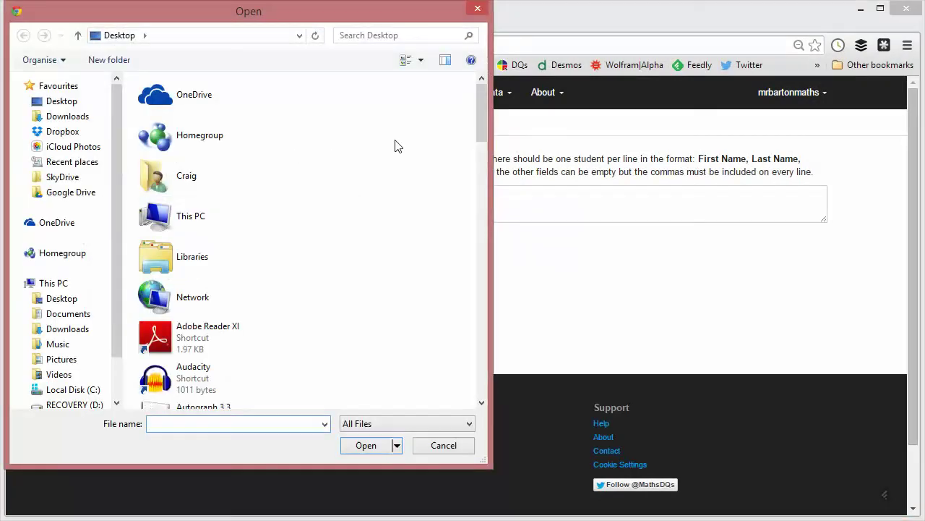
left_click_drag(483, 112, 442, 376)
left_click(224, 236)
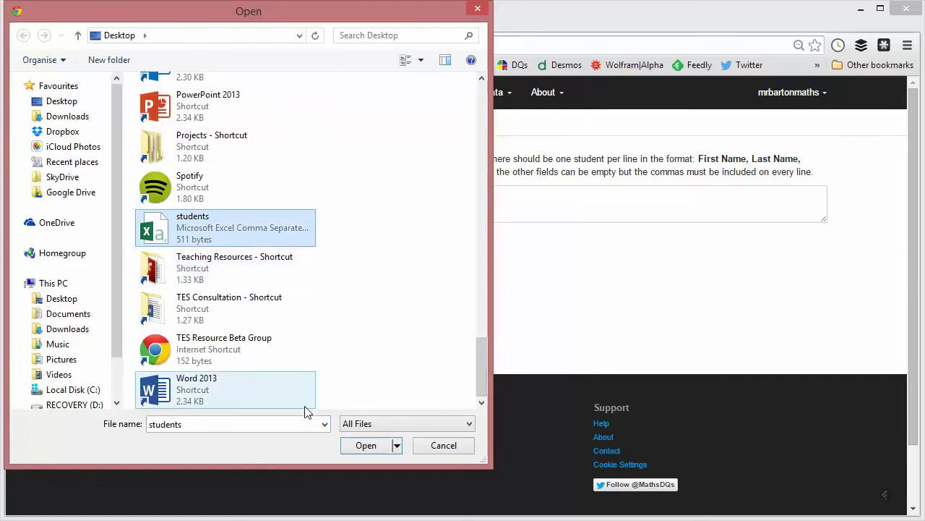
left_click(362, 449)
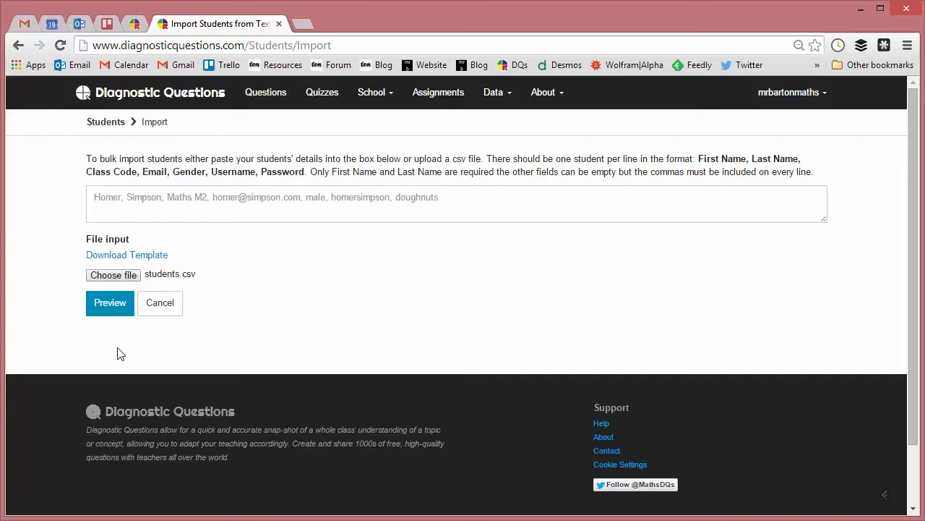
left_click(118, 307)
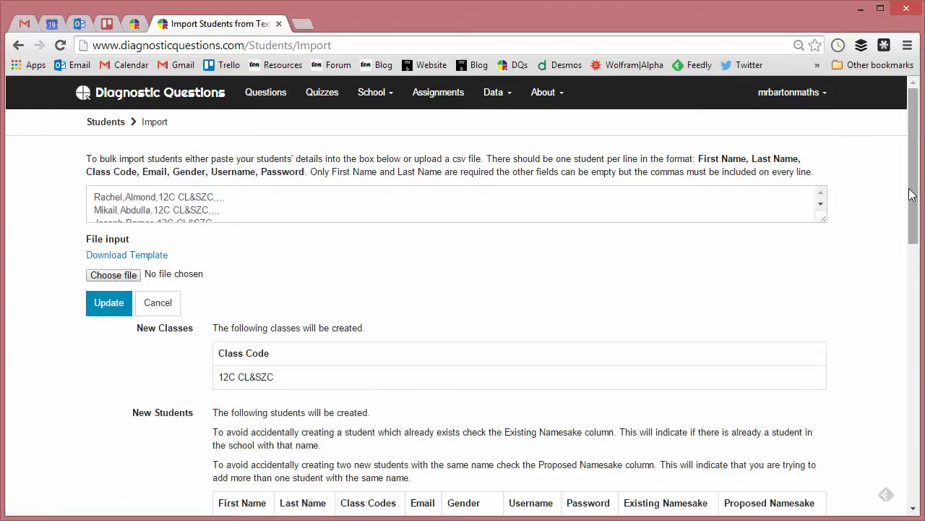
- Review the proposed new class and student list in the preview and import the students
scroll(802, 287, "down", 2)
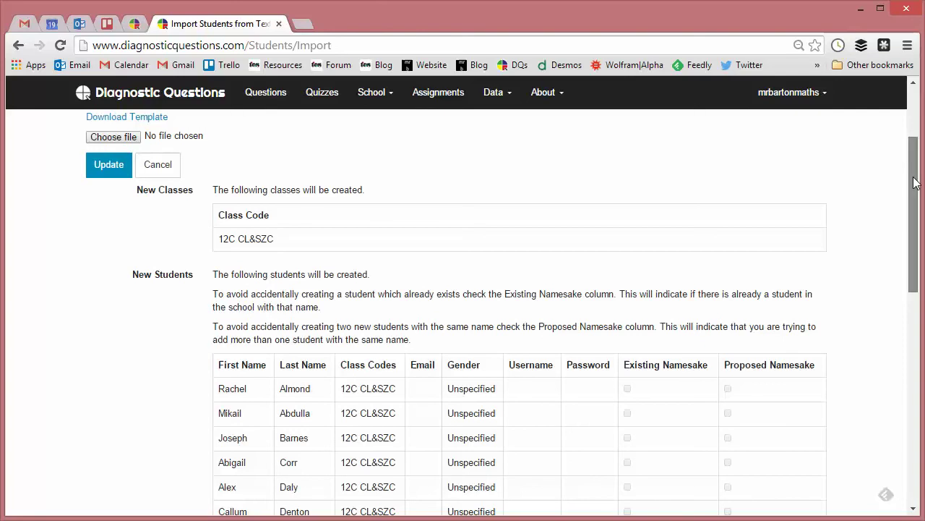
left_click_drag(915, 182, 876, 366)
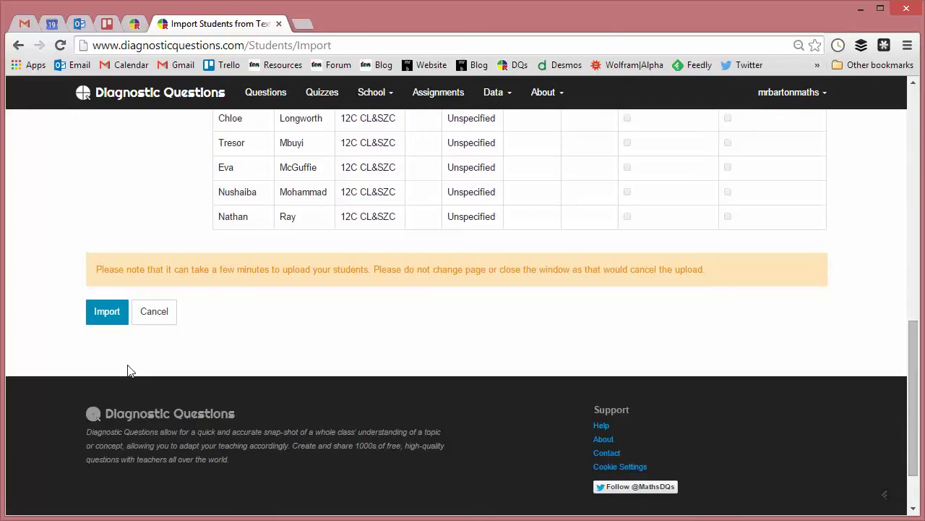
left_click(113, 315)
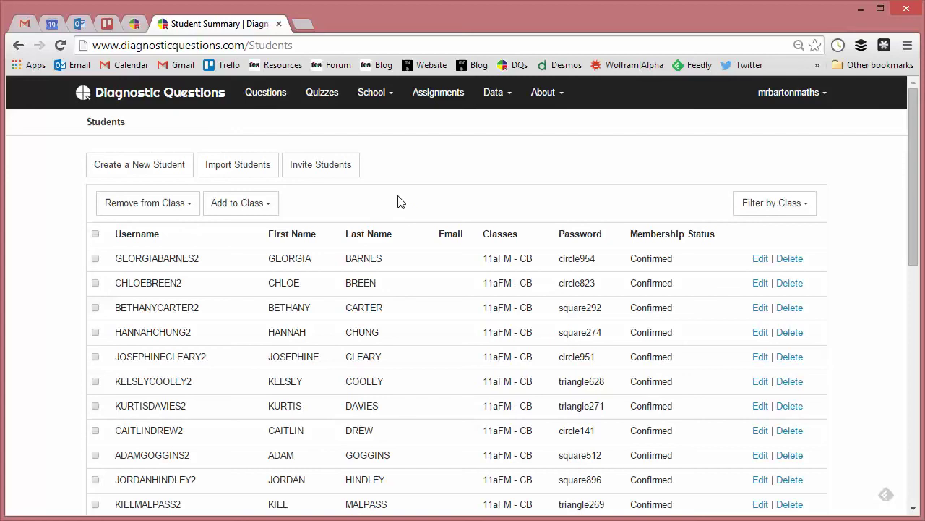
- Filter the student list by class 12C CL&SZC and look through the imported students' usernames and passwords
left_click(806, 210)
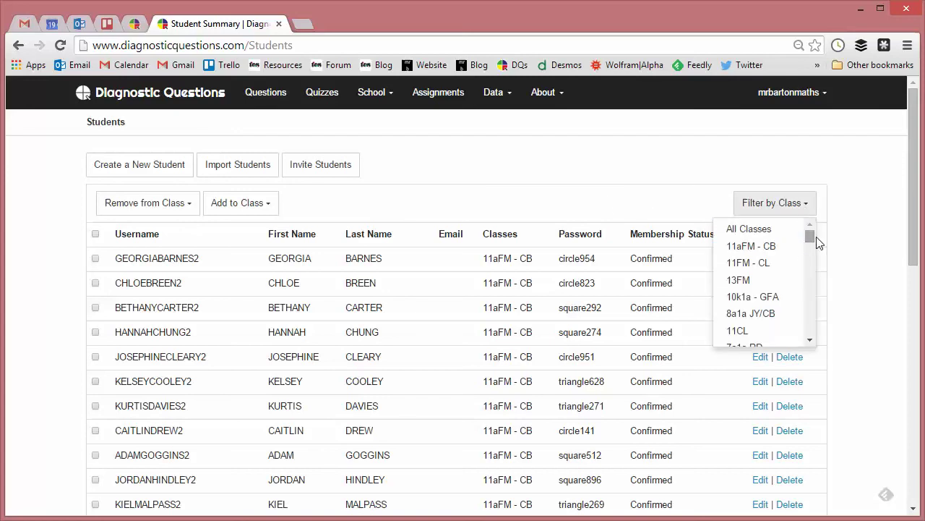
left_click_drag(810, 237, 811, 337)
left_click(749, 338)
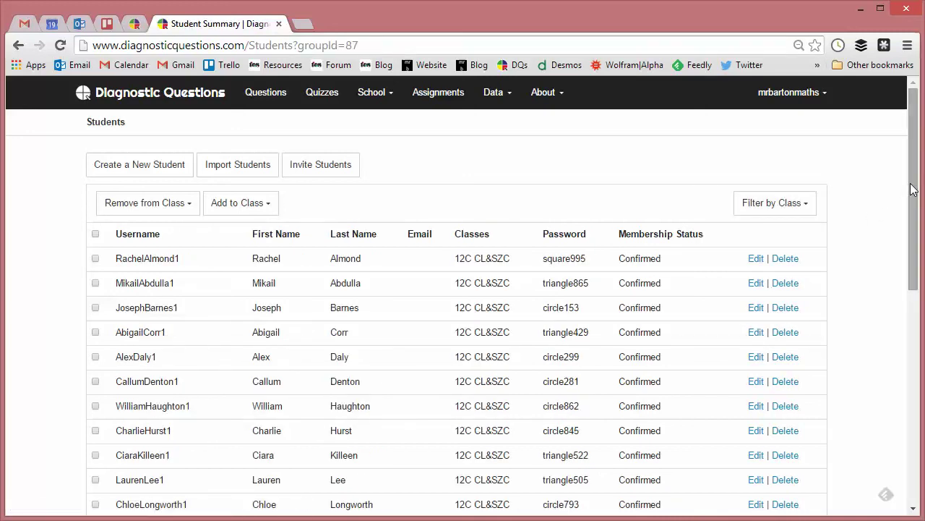
left_click_drag(911, 193, 912, 221)
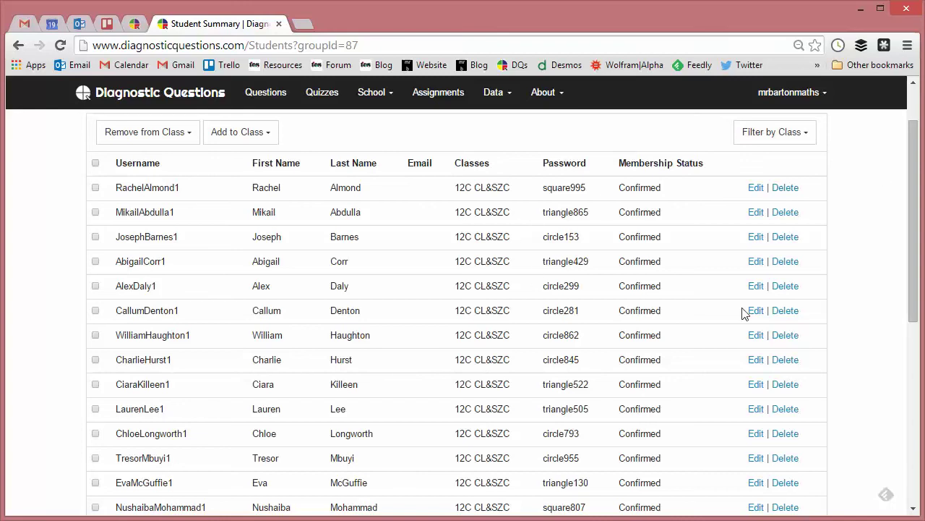
left_click_drag(914, 192, 904, 202)
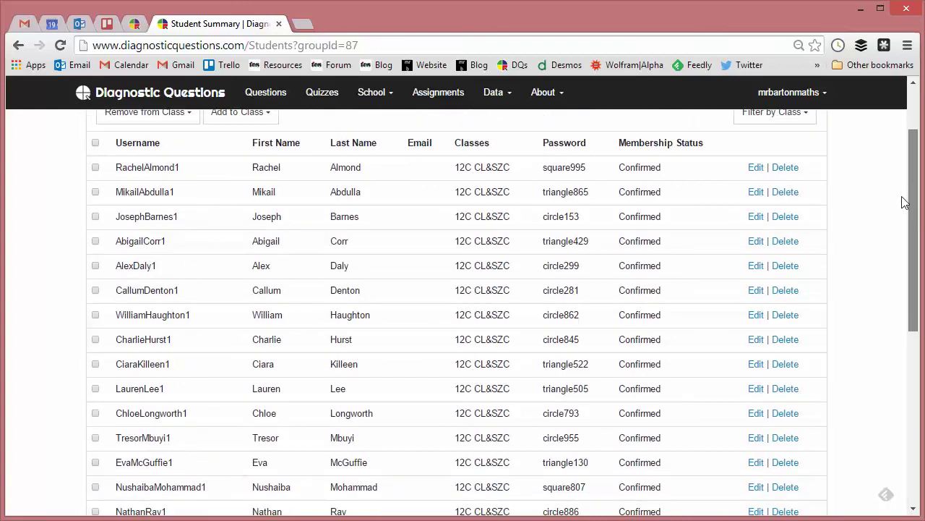